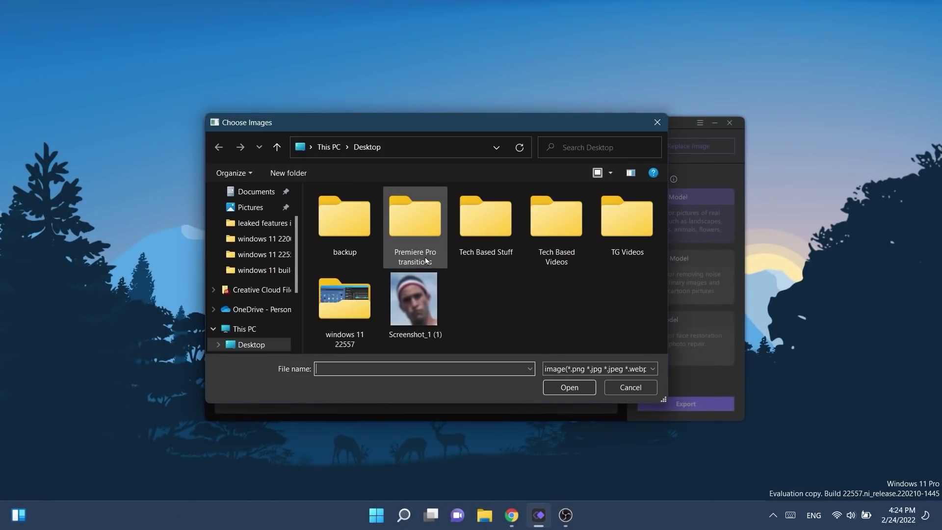
Step: Load Screenshot_1 (1), enhance it with the Face Model, preview it, and export as PNG
click(417, 295)
click(563, 387)
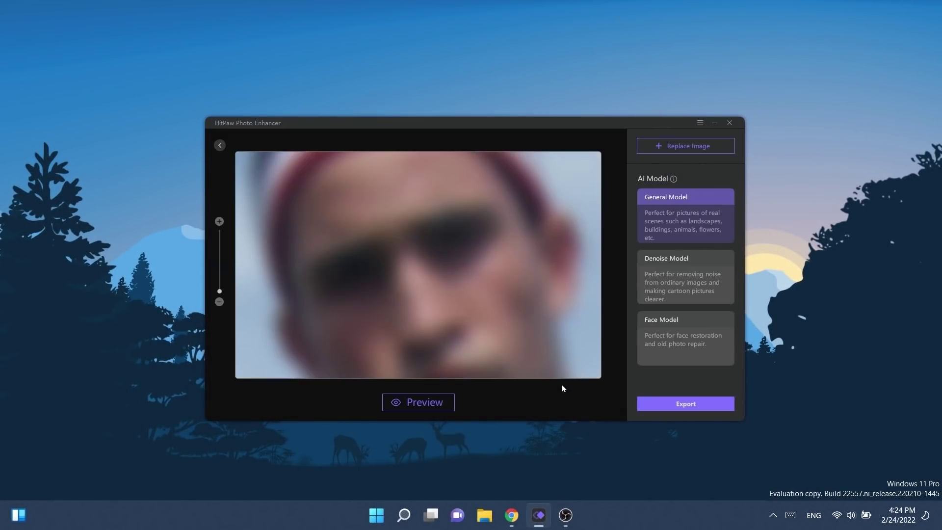
click(675, 347)
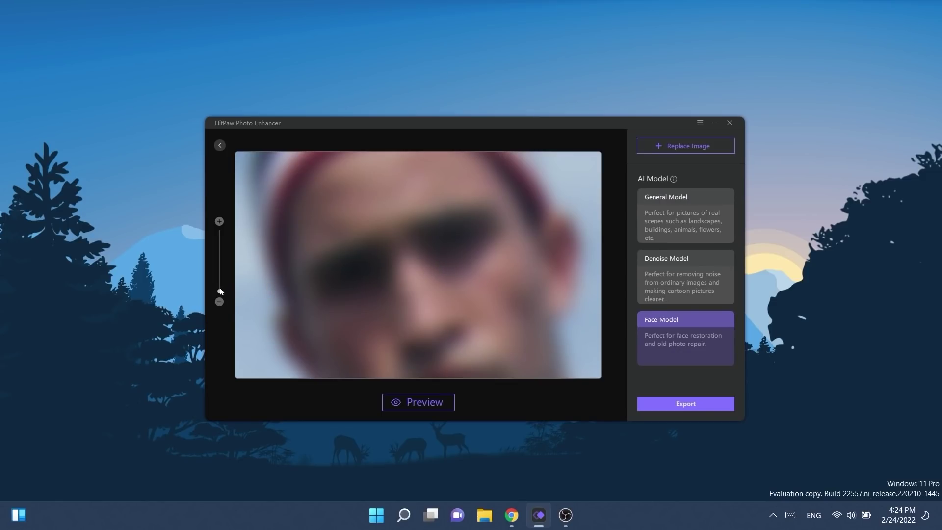
drag(220, 290, 222, 295)
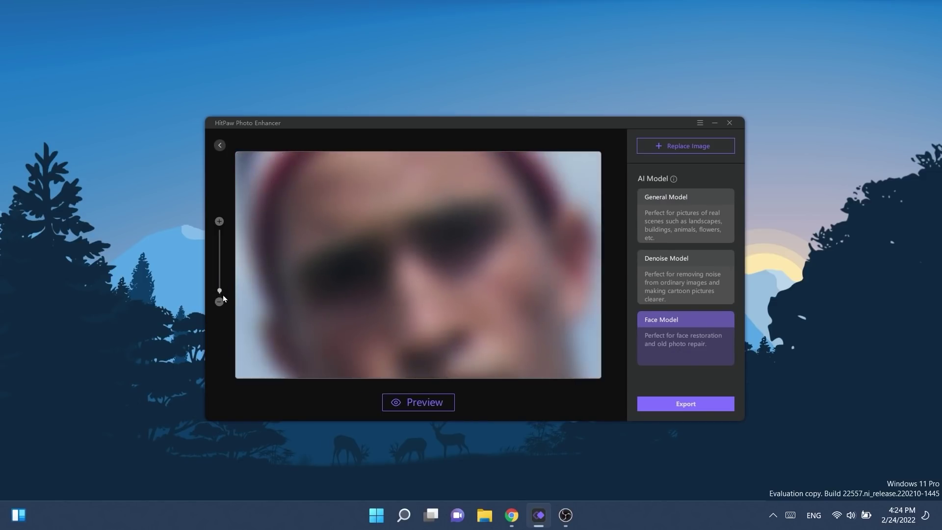
click(413, 405)
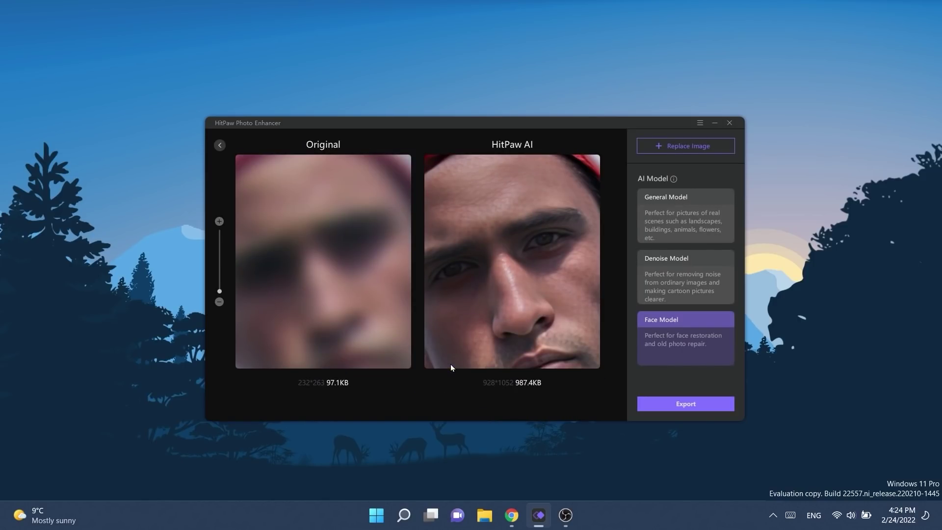
click(687, 405)
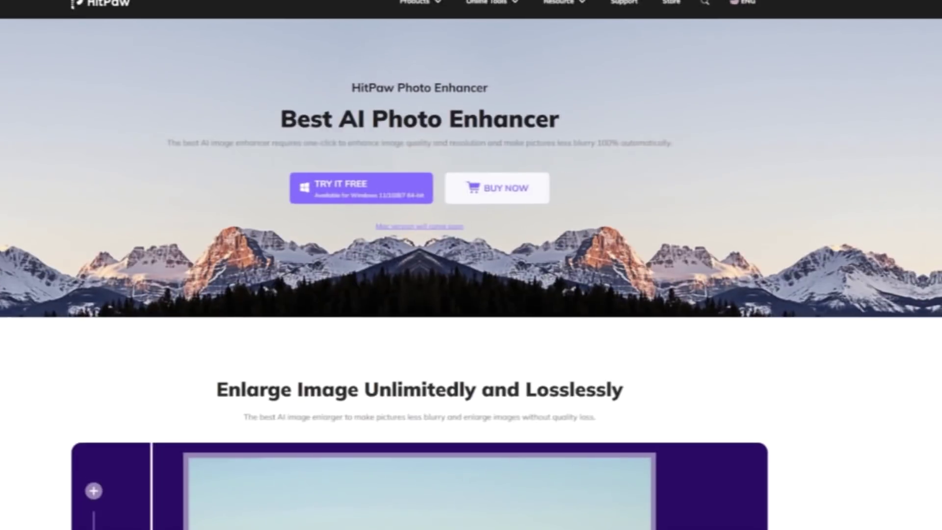
scroll(471, 265, down, 2)
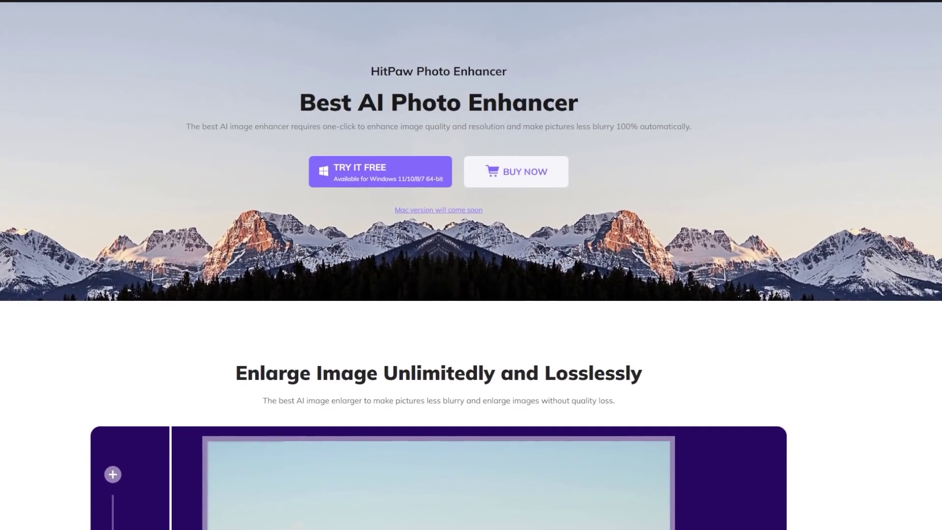
scroll(471, 265, down, 2)
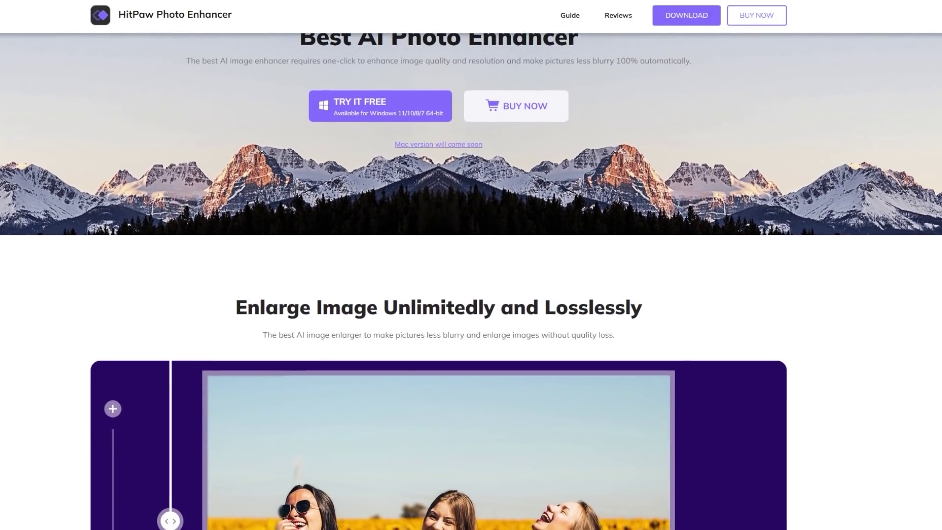
scroll(471, 265, down, 2)
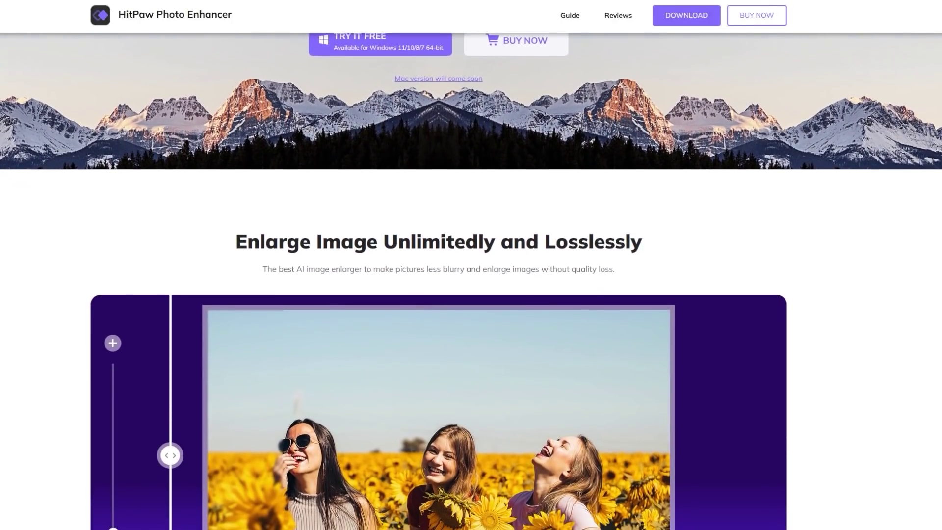
scroll(471, 265, down, 1)
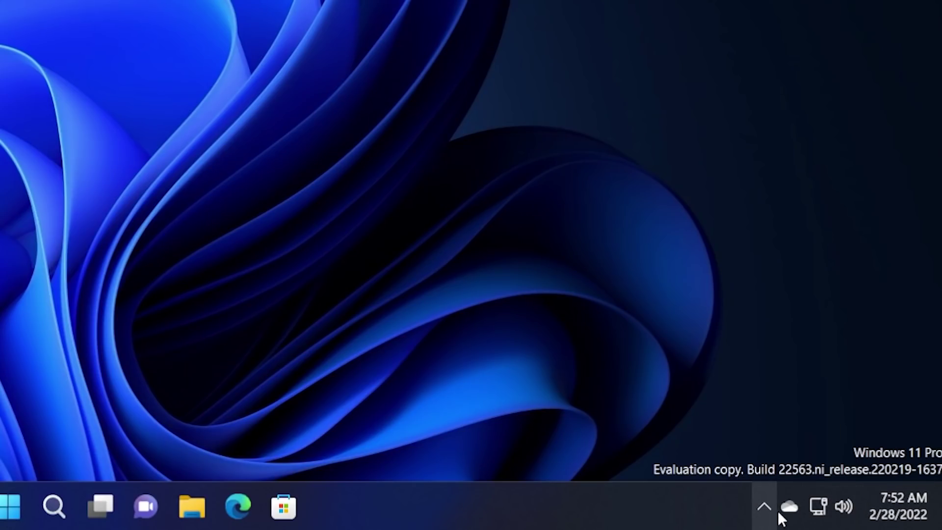
Step: Peek at the hidden-icons flyout, then download ViVeTool-v0.2.1.zip, open it and start Extract all
click(763, 509)
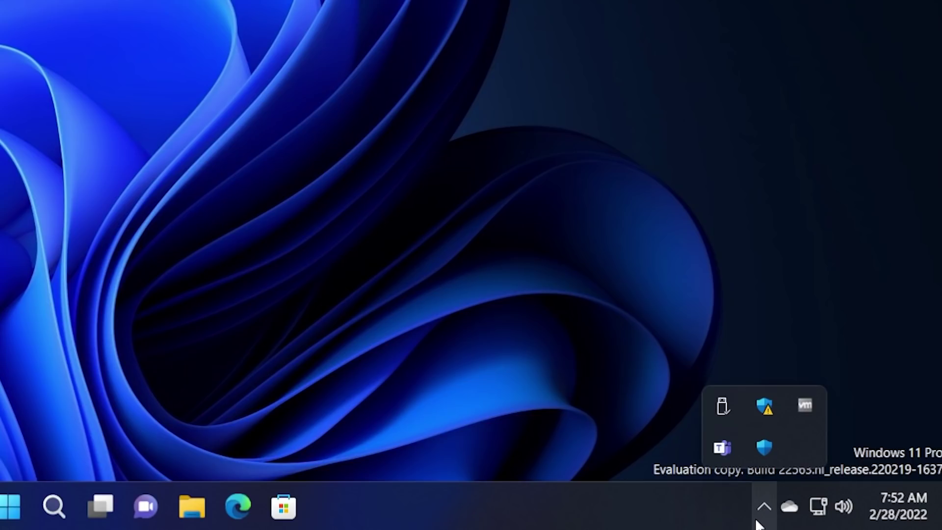
click(614, 438)
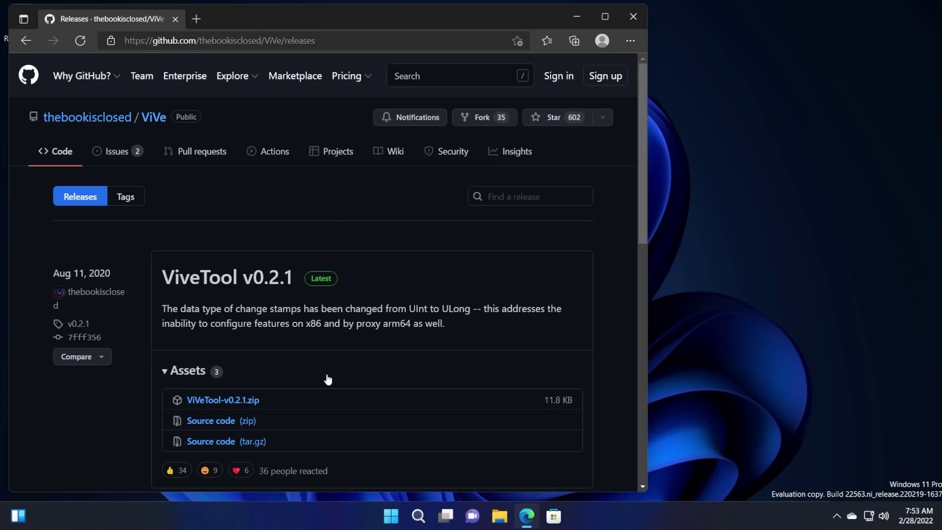
click(238, 402)
click(425, 88)
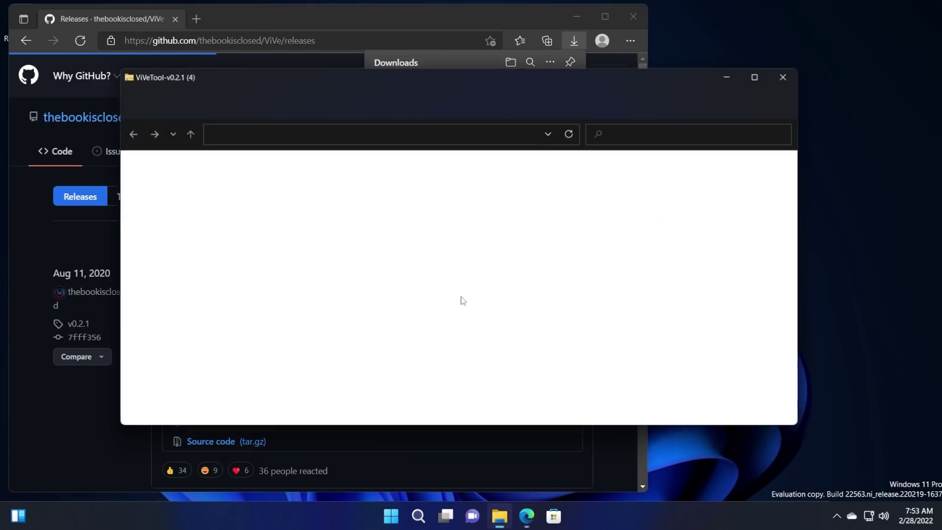
click(508, 102)
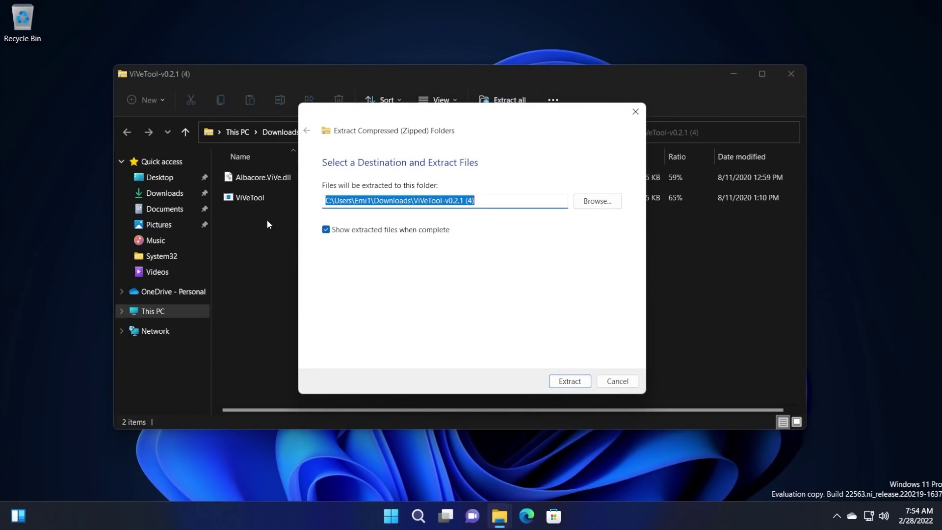
Step: Set the extraction destination to C:\Windows\System32
click(594, 200)
scroll(349, 294, down, 2)
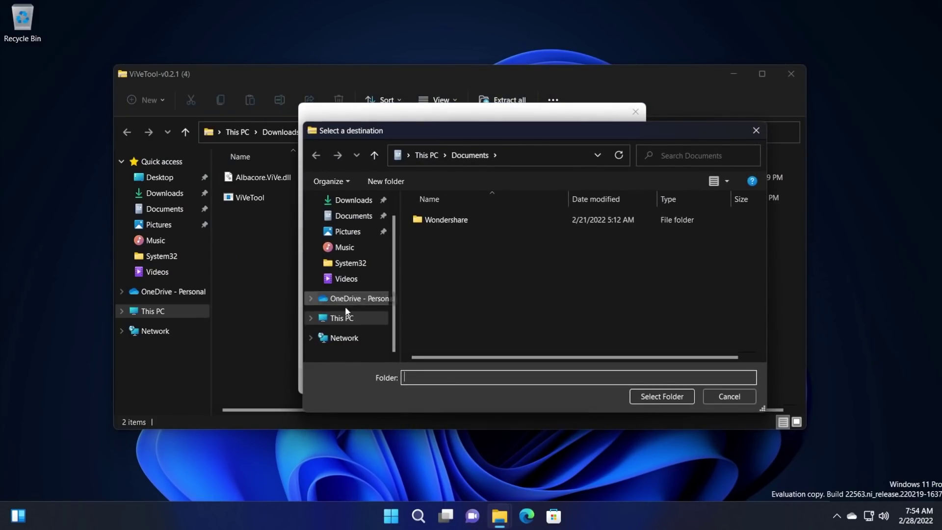
click(342, 318)
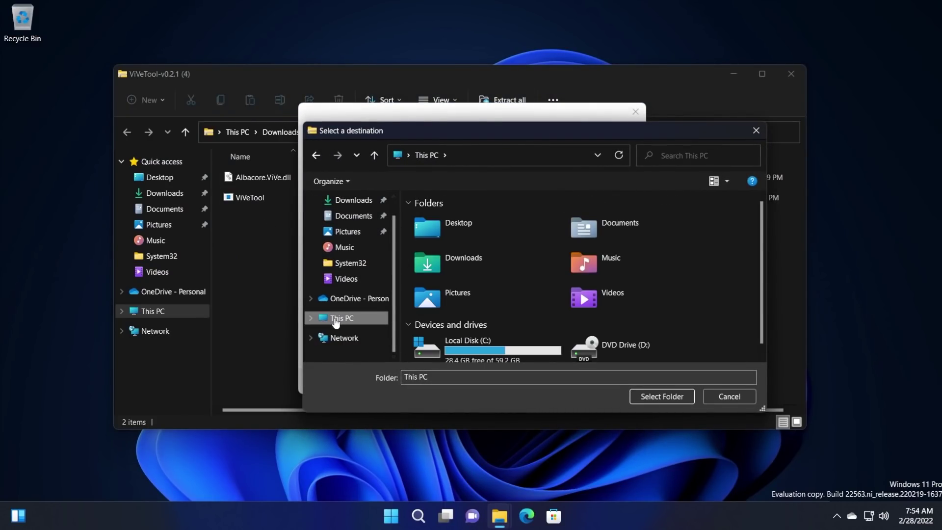
double_click(468, 346)
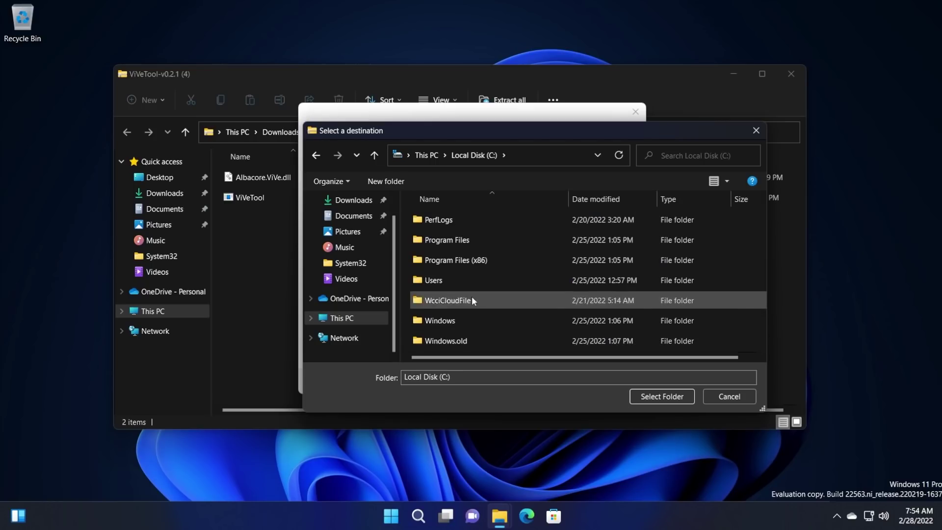
double_click(463, 320)
drag(761, 204, 761, 318)
scroll(476, 275, up, 1)
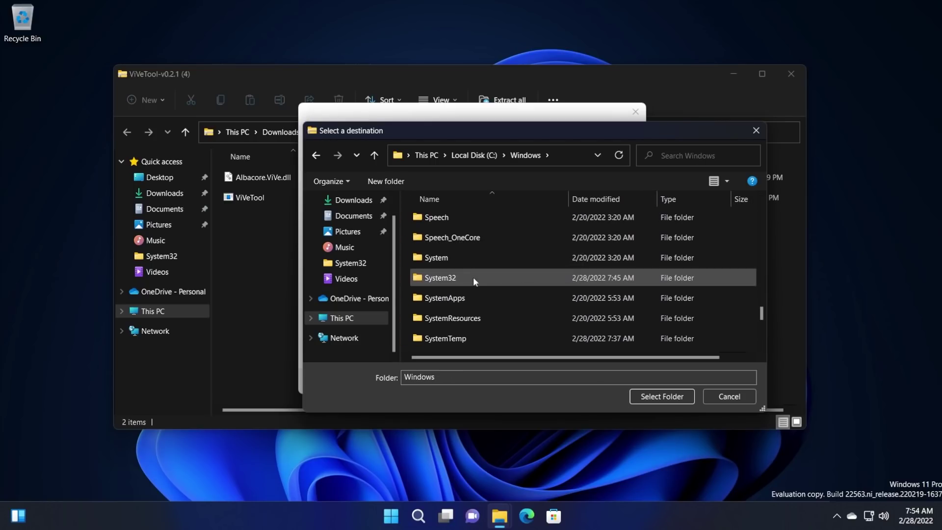
click(470, 276)
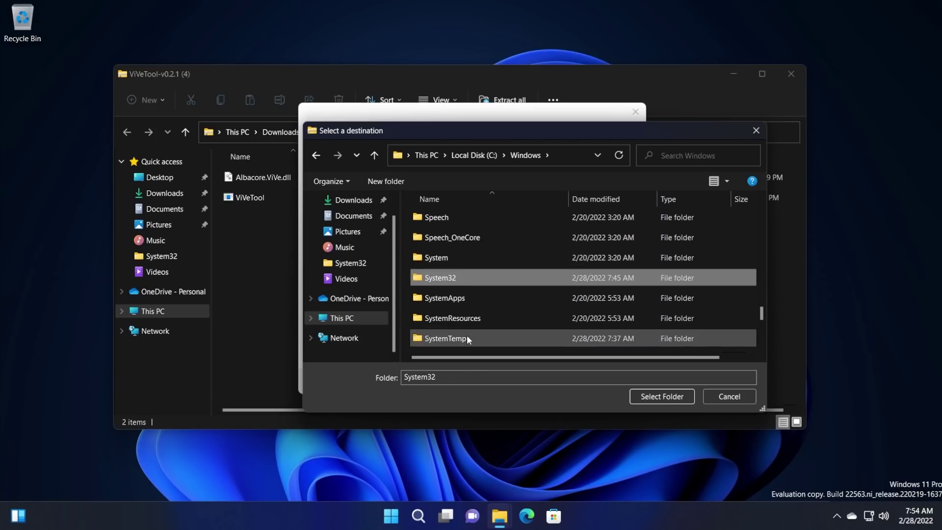
click(662, 397)
Step: Extract the ViVeTool files, replacing existing copies and granting administrator permission for both
click(570, 381)
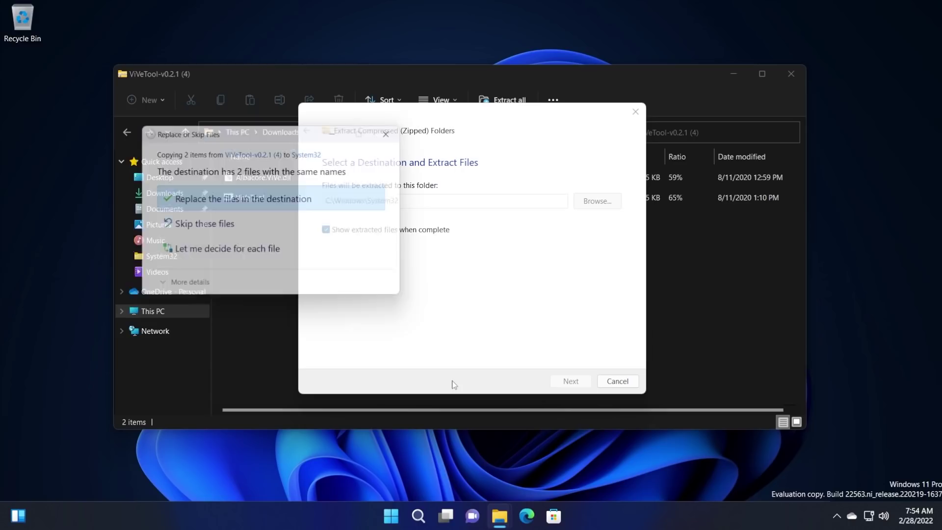
click(205, 196)
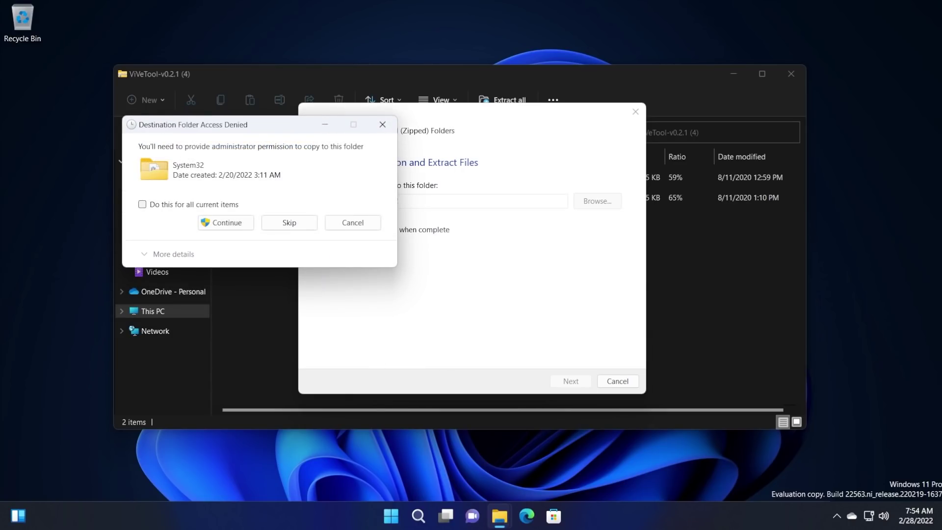
click(225, 222)
click(225, 221)
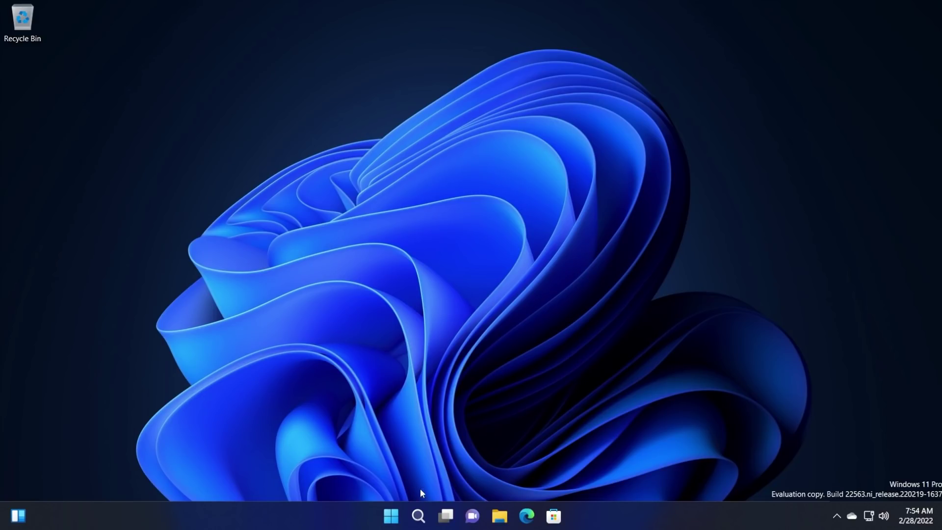
Step: Search for cmd and run Command Prompt as administrator, approving the UAC prompt
click(418, 516)
text(cmd)
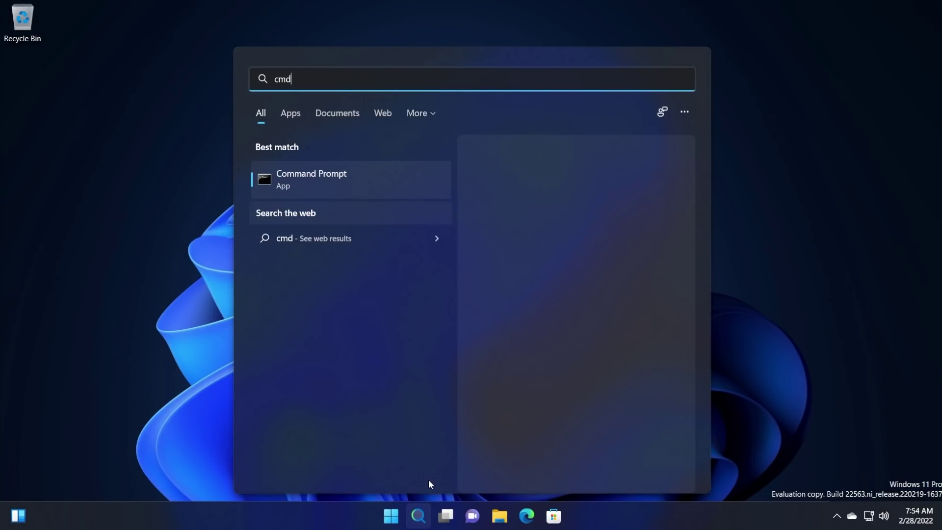
right_click(316, 180)
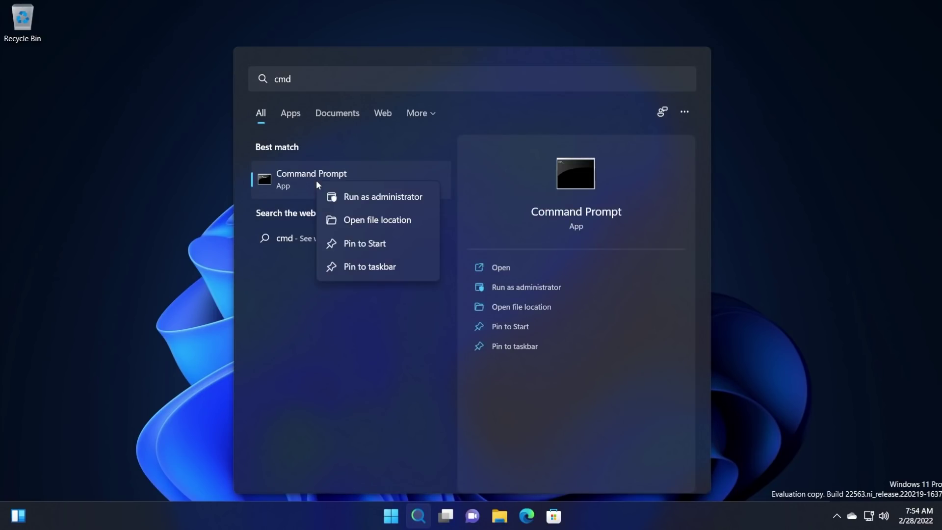
click(348, 198)
click(401, 358)
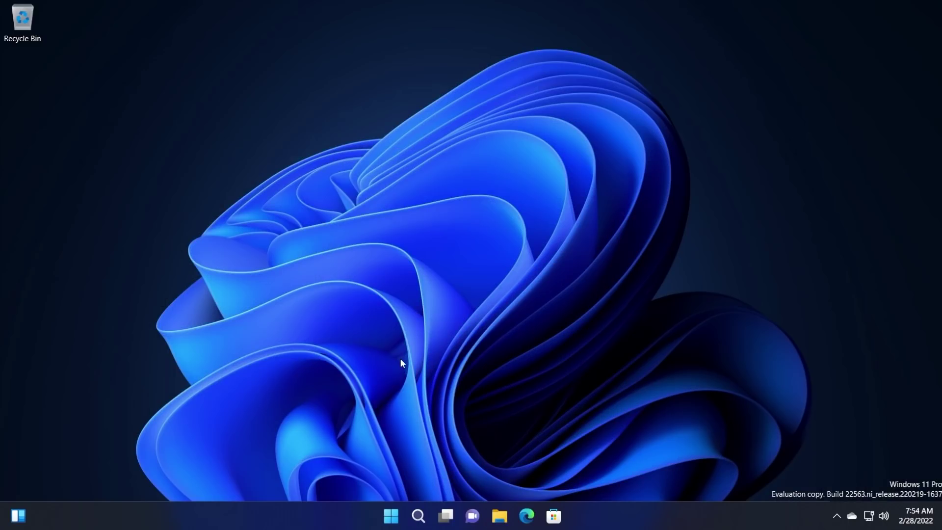
Step: Run 'vivetool addconfig 26008830 2' in the elevated Command Prompt, then close it
text(vivetool addconfig 26008830 2)
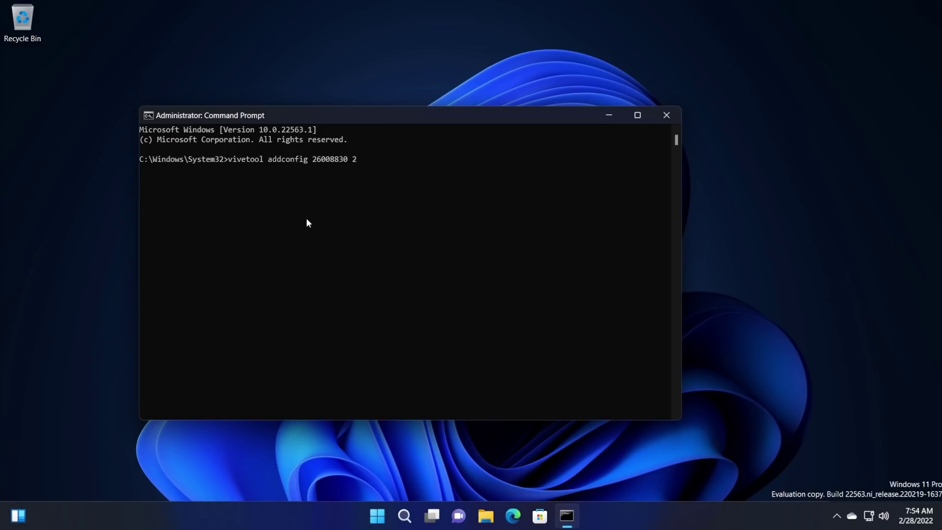
key(Return)
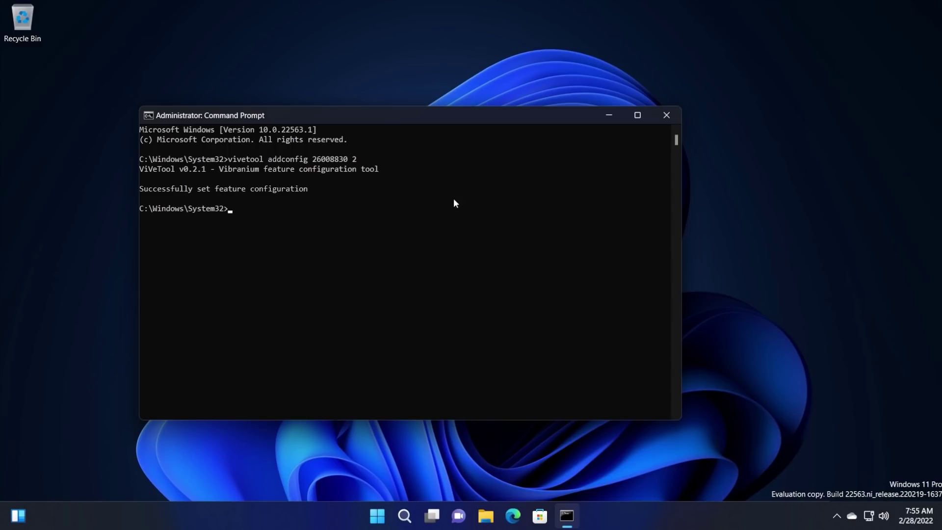
click(667, 115)
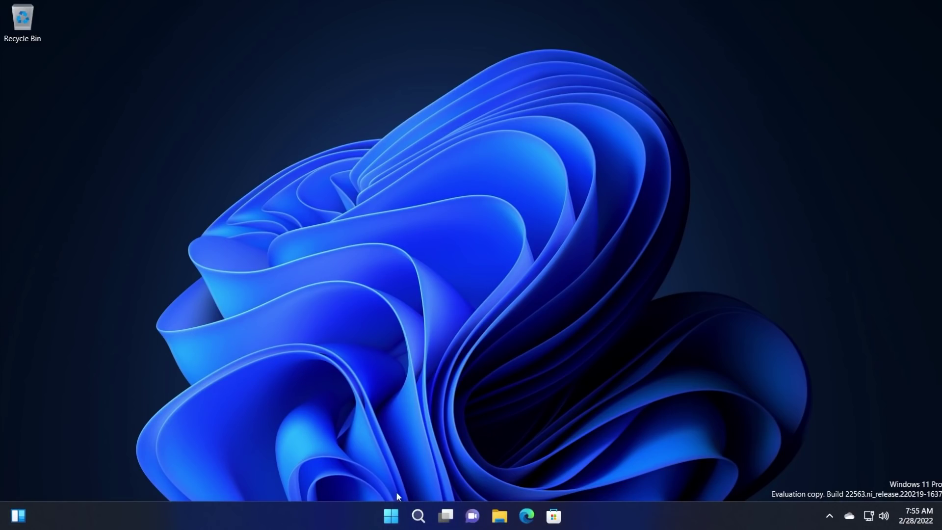
right_click(392, 516)
click(569, 399)
right_click(392, 515)
click(487, 434)
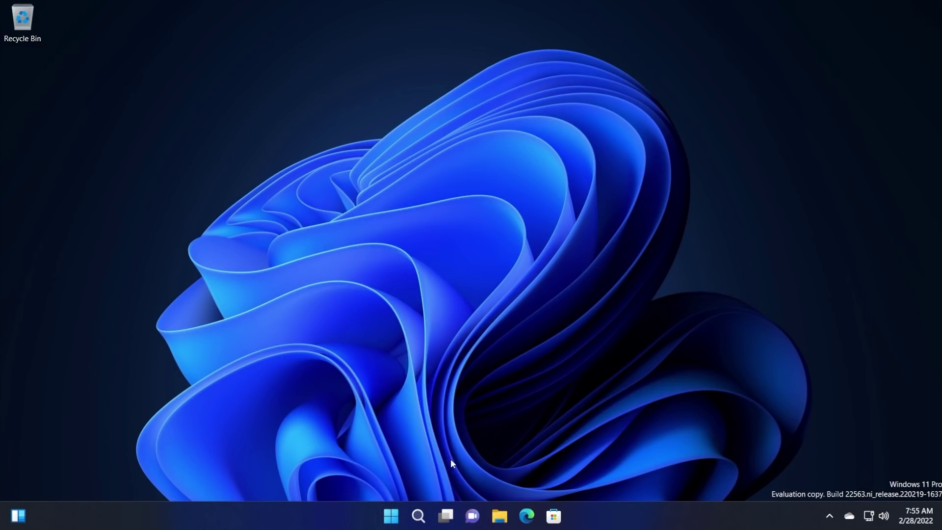
right_click(391, 516)
click(523, 384)
key(super)
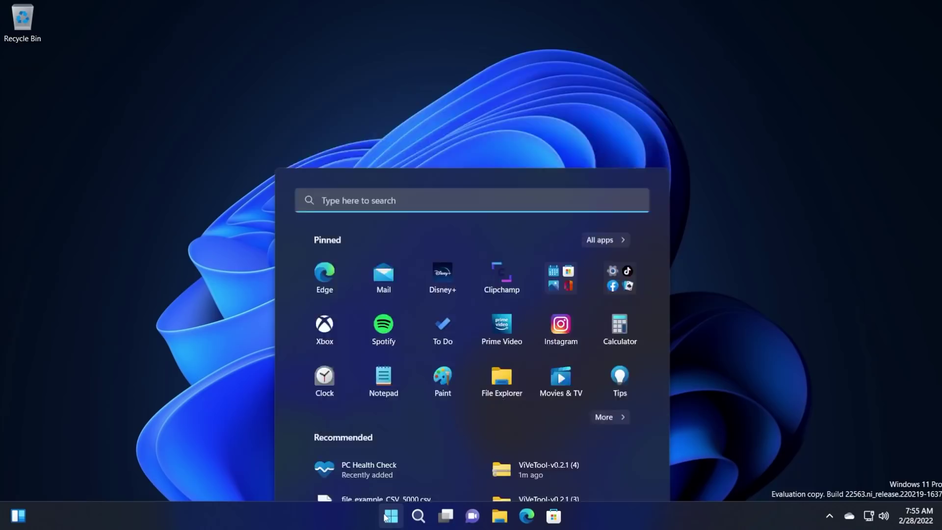
key(super)
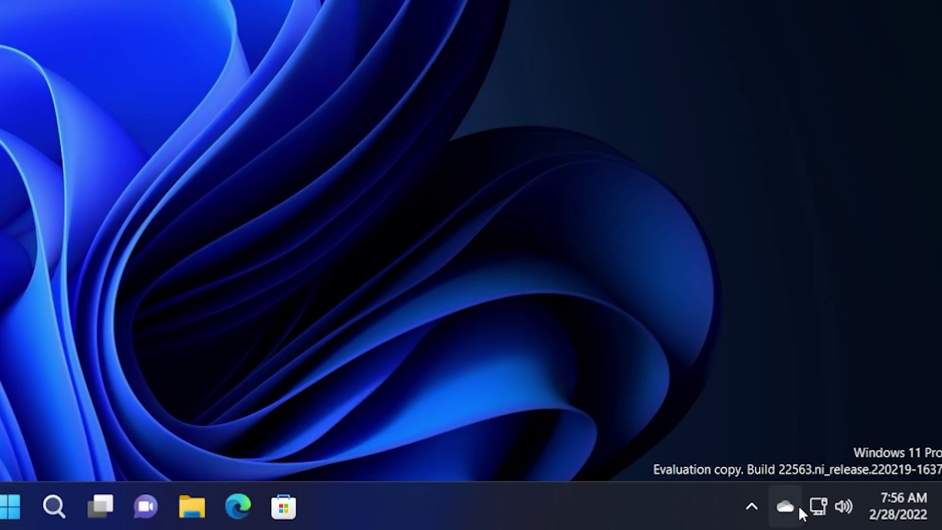
click(757, 508)
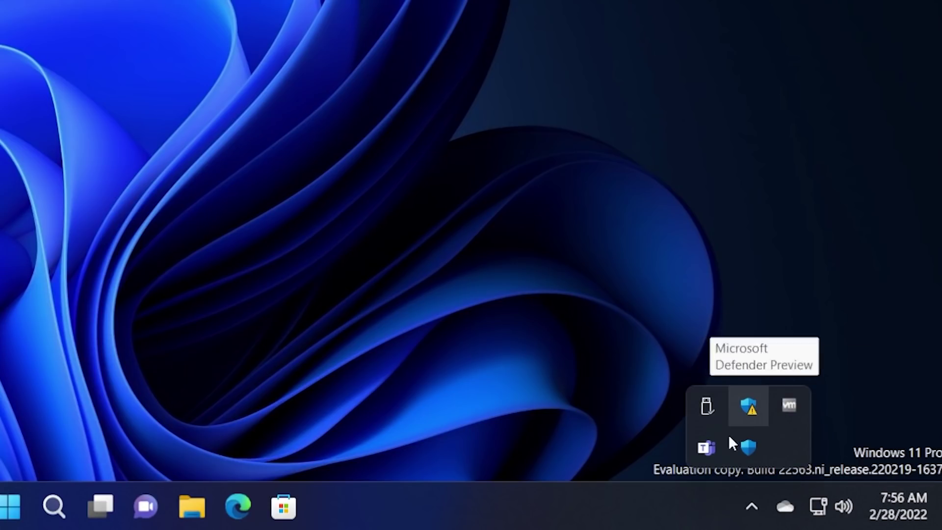
click(749, 507)
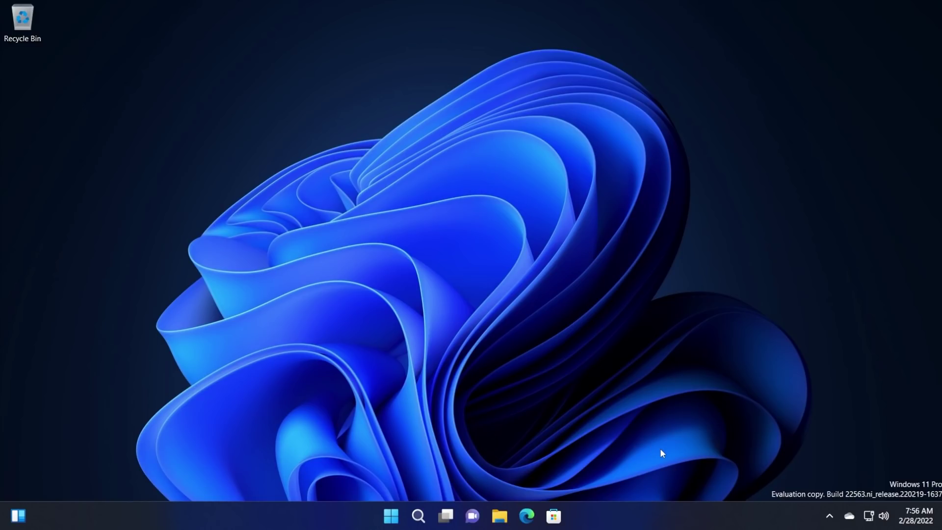
drag(867, 496, 867, 497)
right_click(391, 515)
click(531, 457)
click(830, 516)
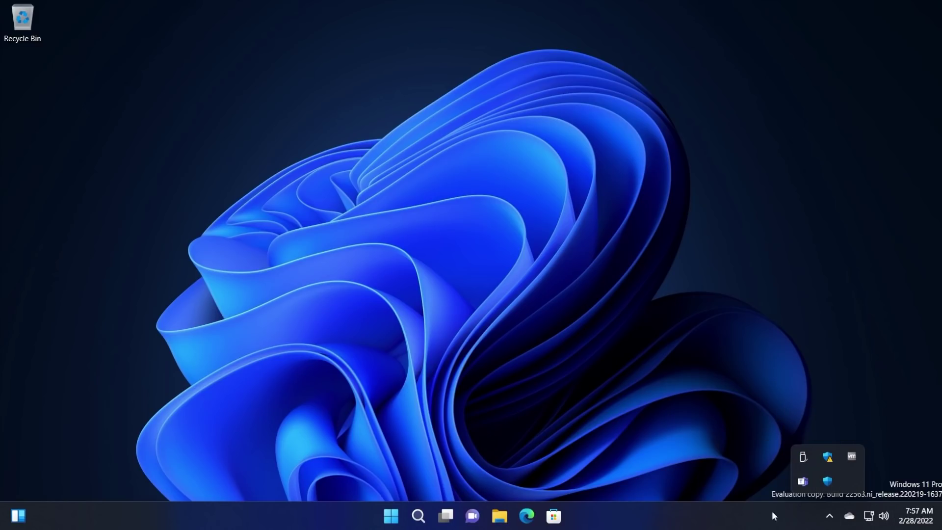
click(832, 518)
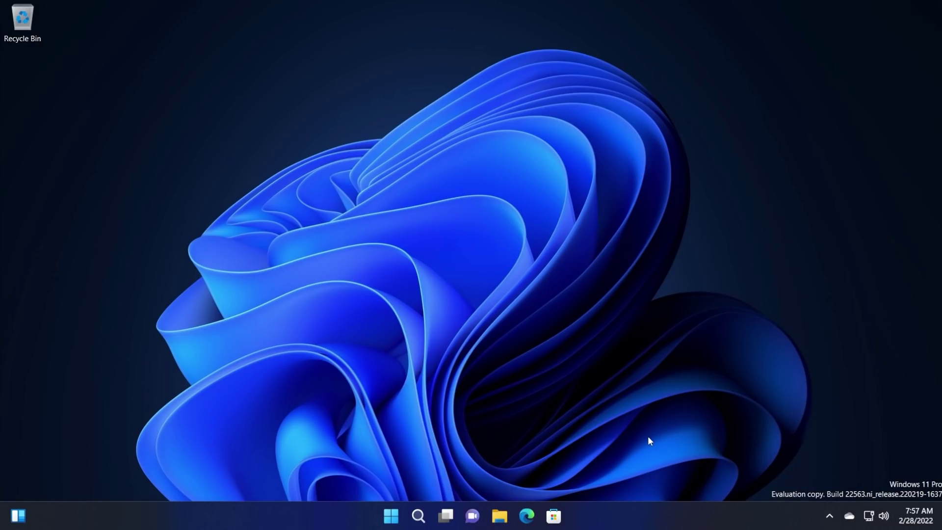